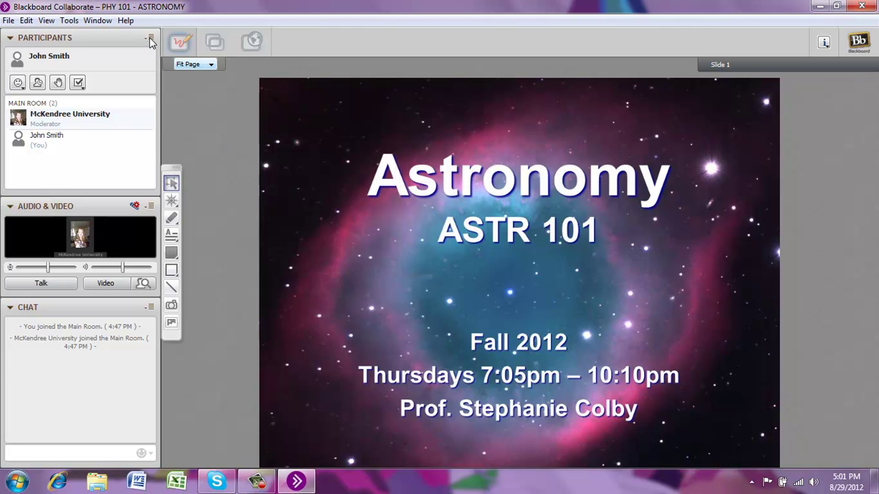
Dismiss the emoticon list and start the Audio Setup Wizard from Tools > Audio
left_click(18, 82)
left_click(15, 364)
left_click(67, 21)
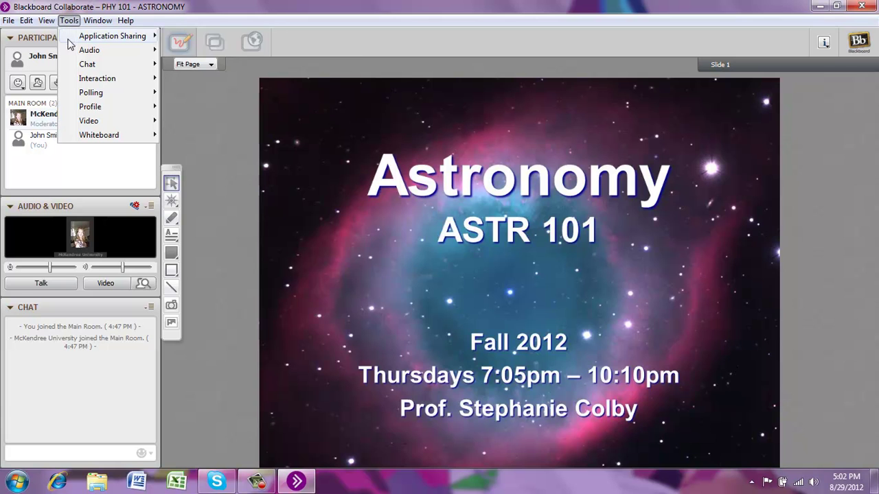
mouse_move(77, 52)
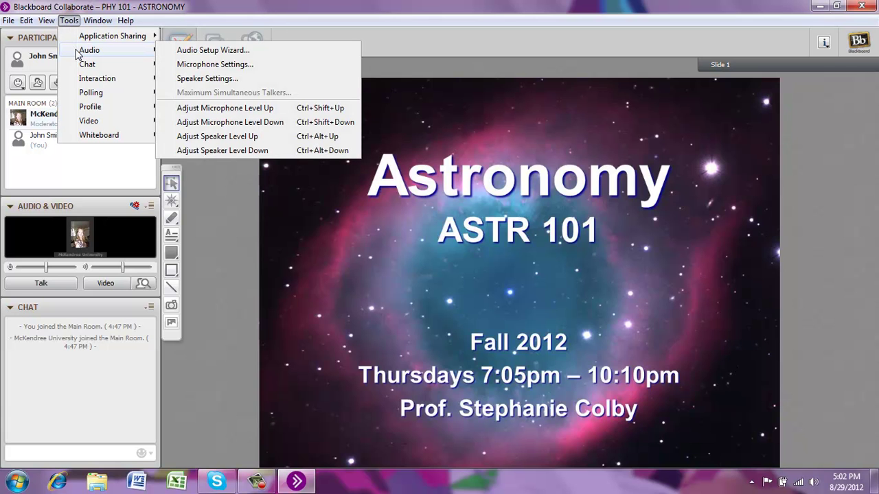
left_click(187, 53)
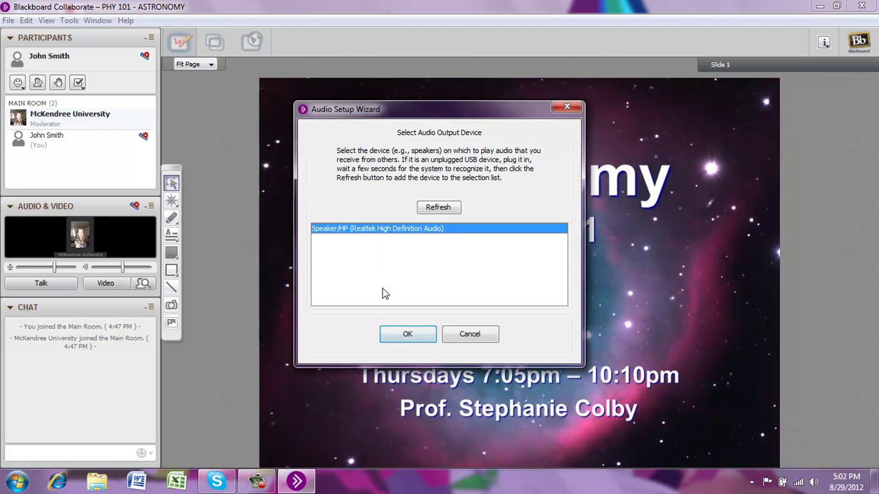
Accept the speakers, play the test message, nudge the volume up slightly and confirm it's comfortable
left_click(407, 335)
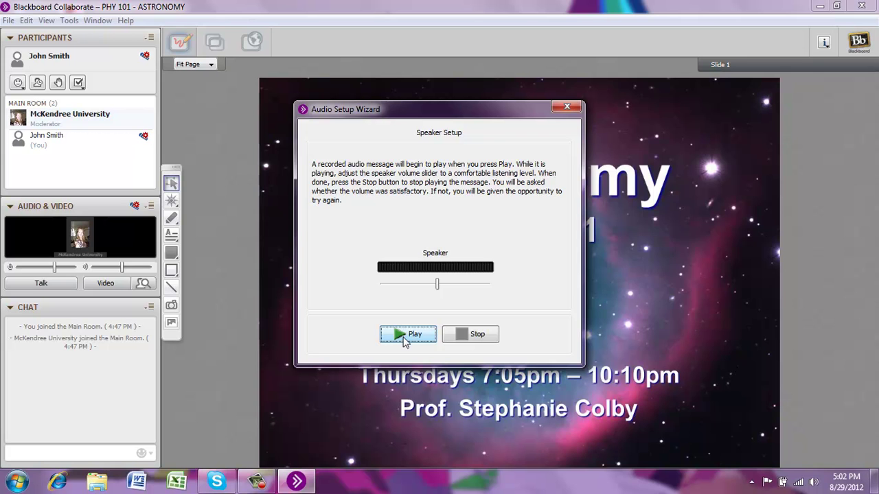
left_click(404, 342)
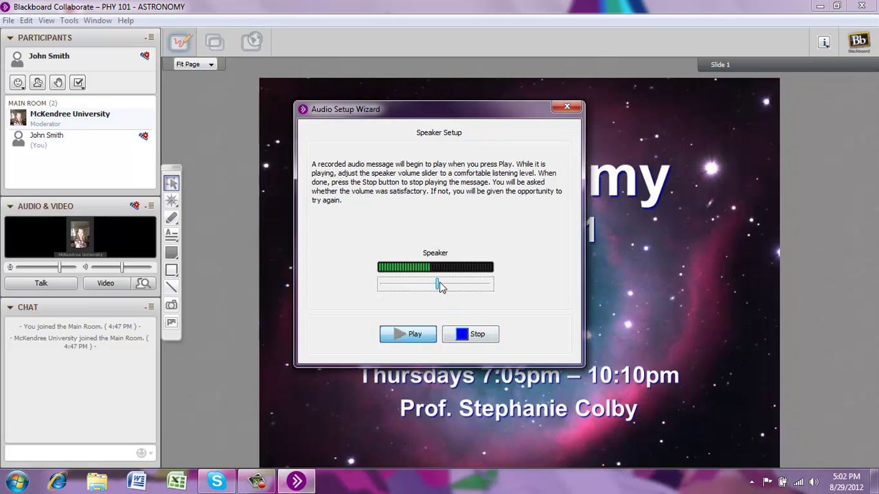
mouse_move(440, 286)
left_mouse_down()
mouse_move(474, 287)
mouse_move(405, 288)
mouse_move(444, 288)
left_mouse_up()
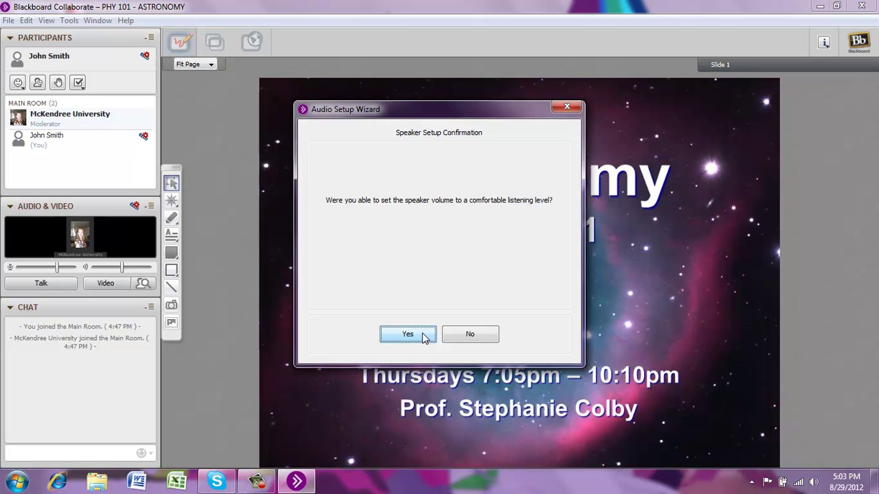
left_click(421, 335)
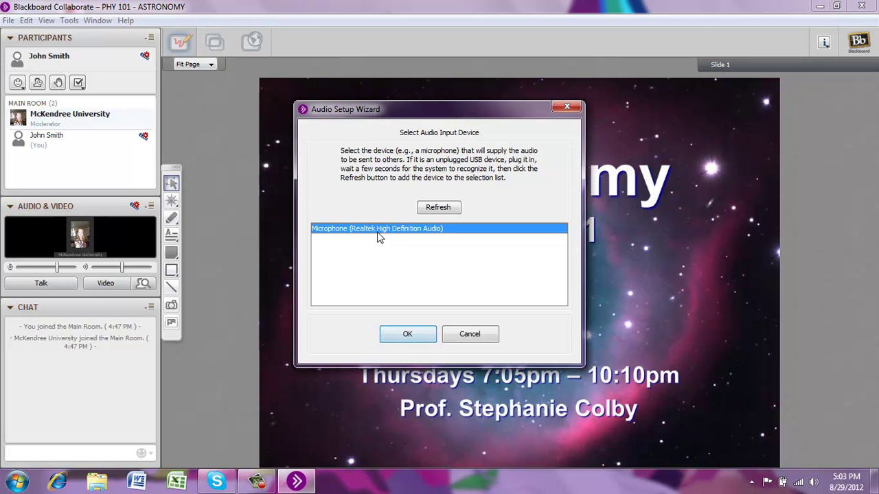
Accept the microphone, record and play back a test clip, confirm it sounded right, and finish setup
left_click(408, 335)
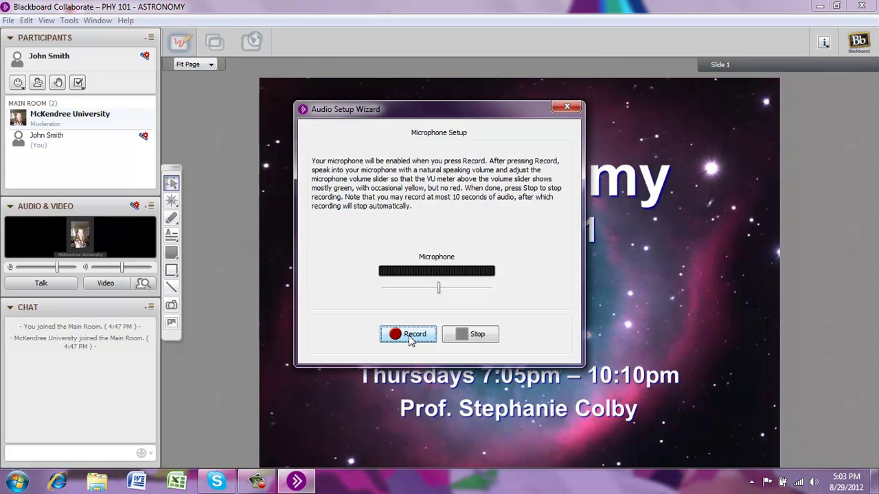
left_click(410, 338)
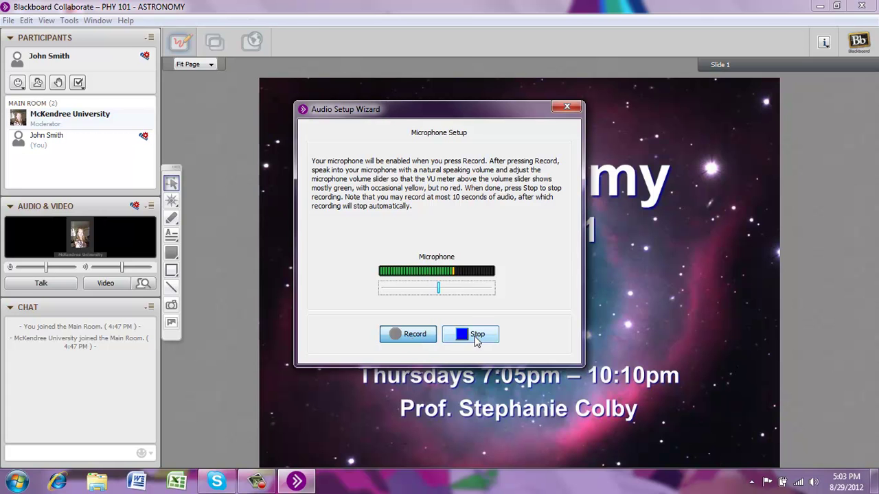
left_click(477, 342)
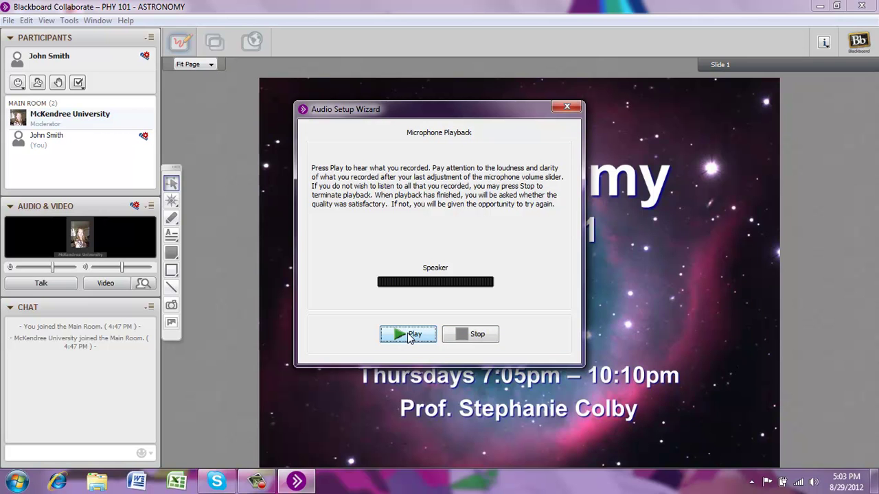
left_click(410, 336)
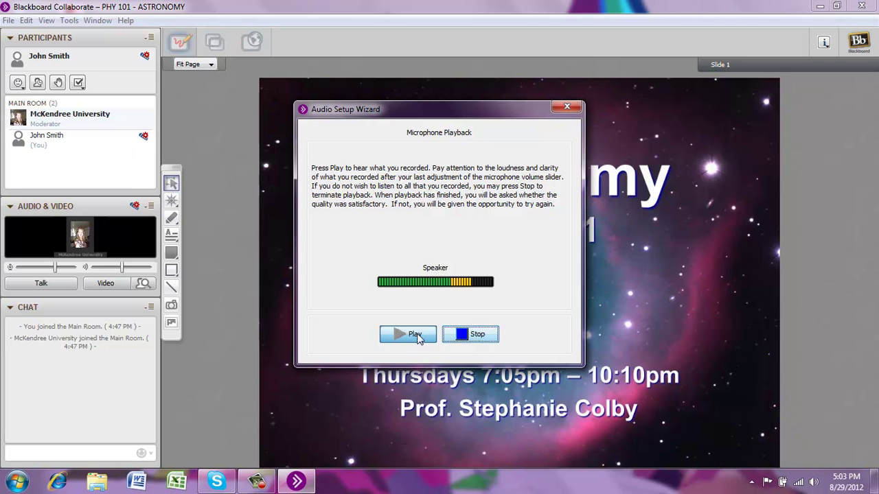
left_click(464, 336)
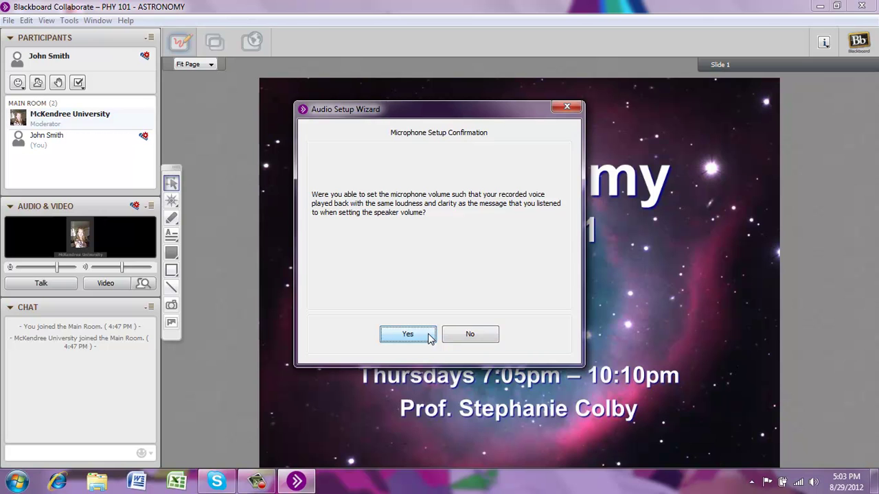
left_click(430, 337)
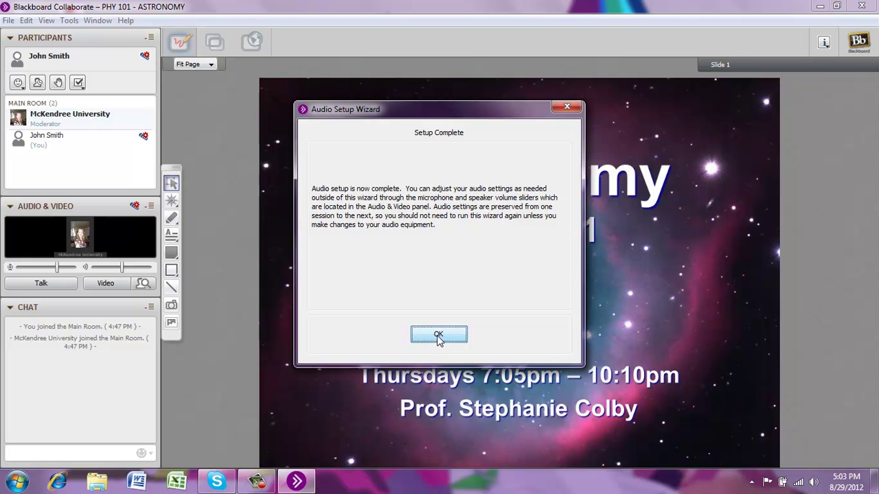
left_click(438, 337)
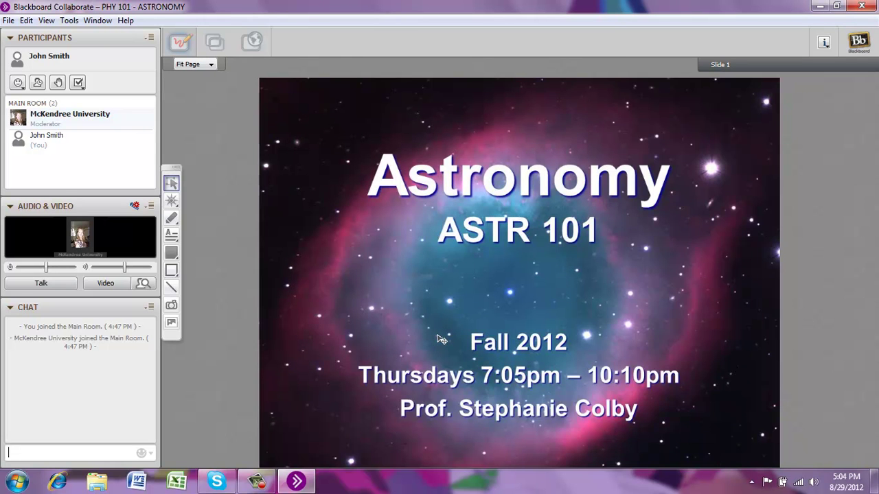
left_click(69, 20)
mouse_move(75, 53)
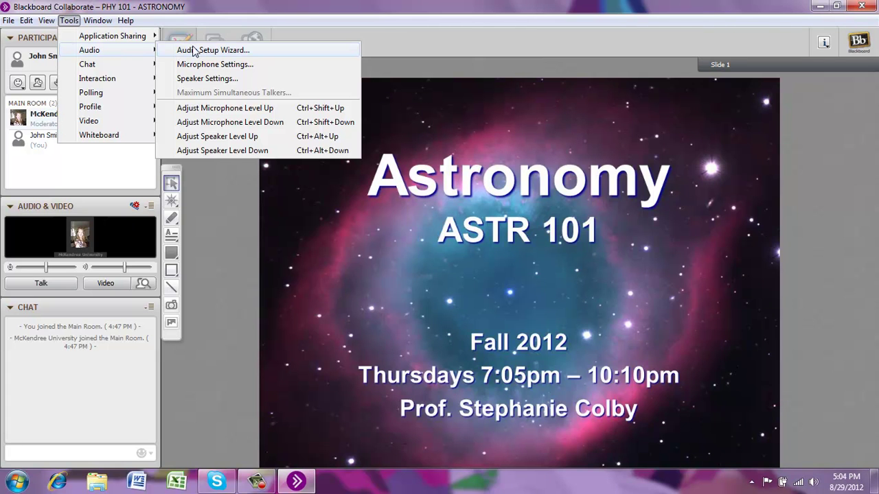
left_click(211, 214)
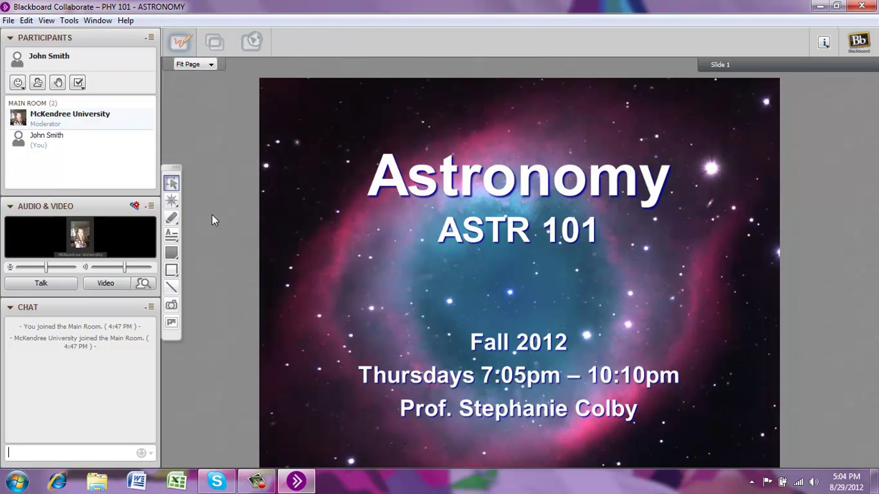
left_click(135, 207)
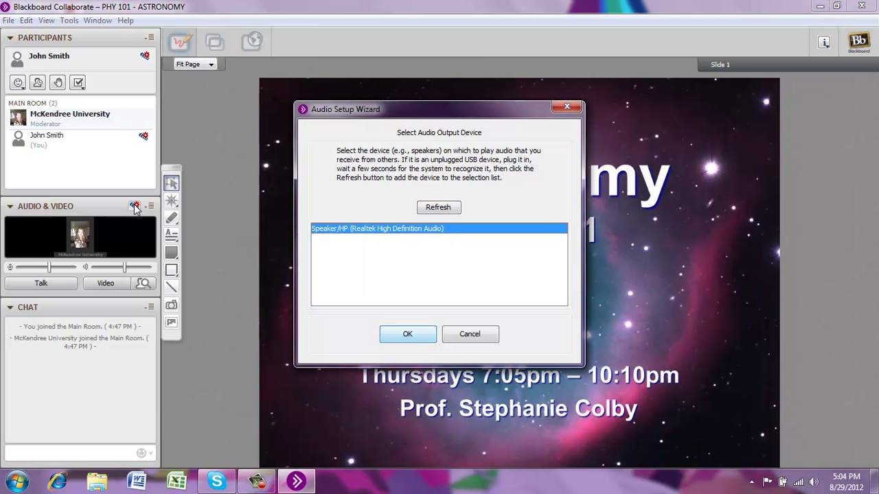
left_click(470, 334)
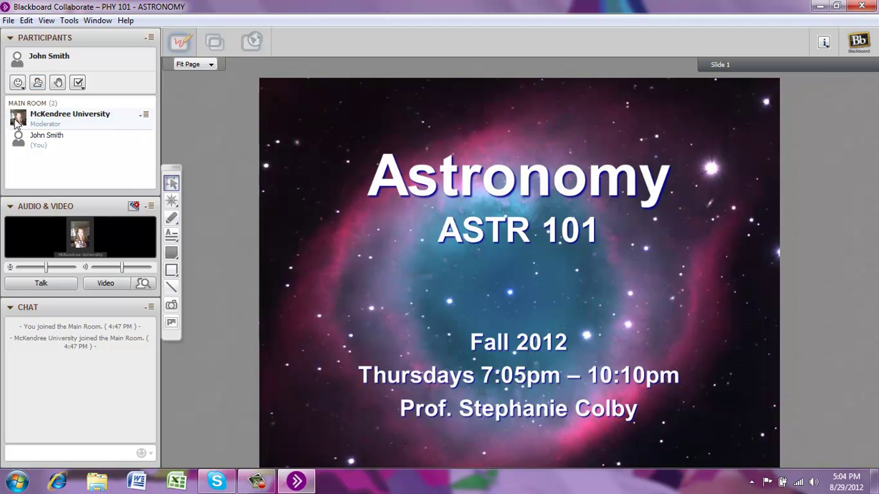
Open Edit > Preferences and go to Profile > My Profile
left_click(26, 21)
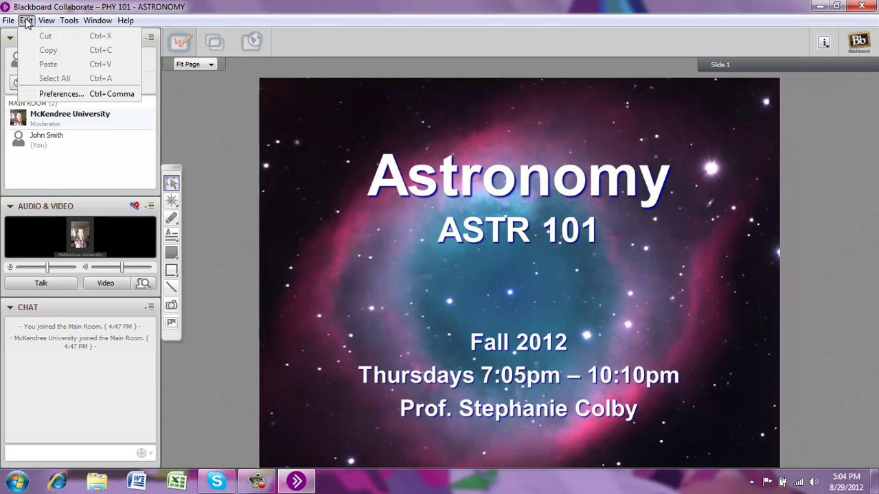
left_click(52, 95)
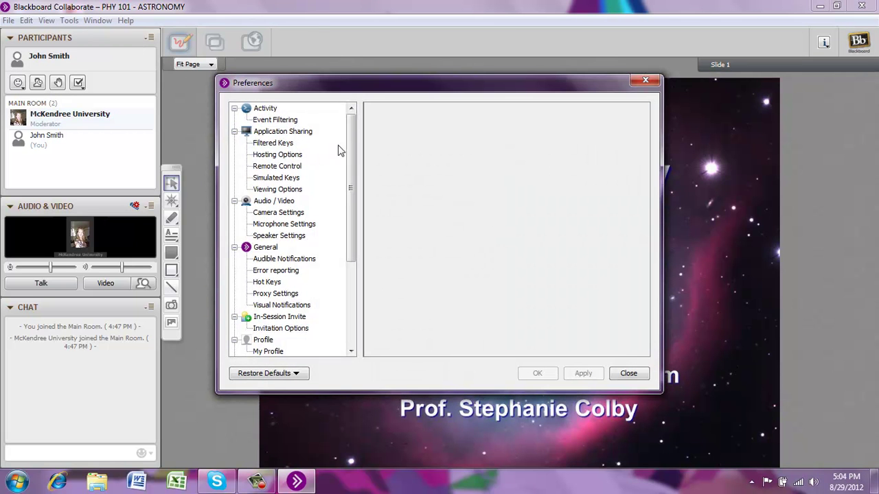
left_click_drag(351, 140, 351, 191)
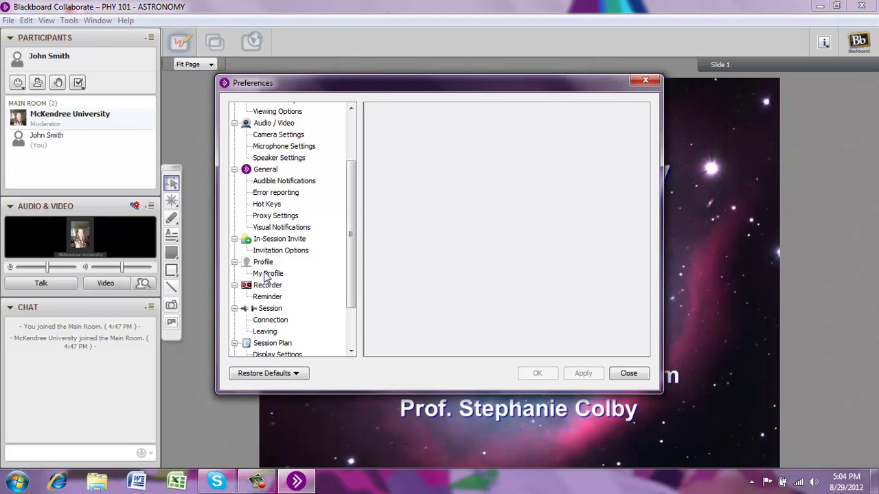
left_click(268, 274)
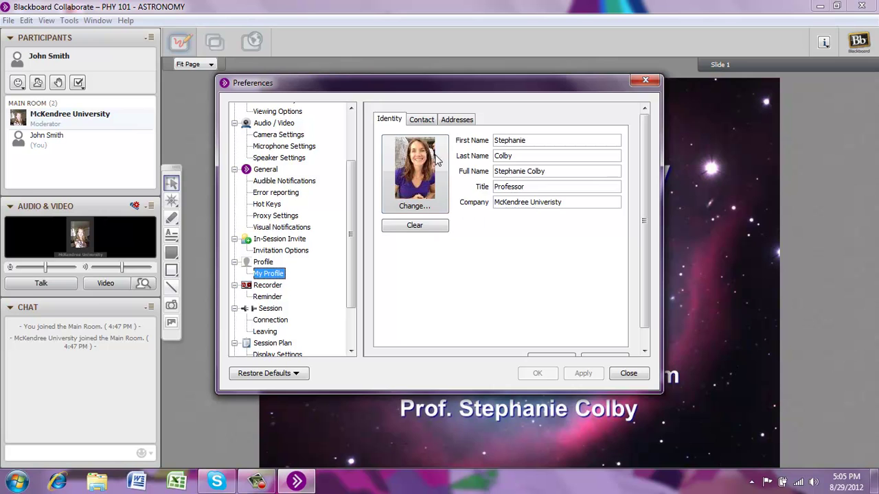
Review the Contact and Addresses tabs, return to Identity, and close Preferences
left_click(420, 119)
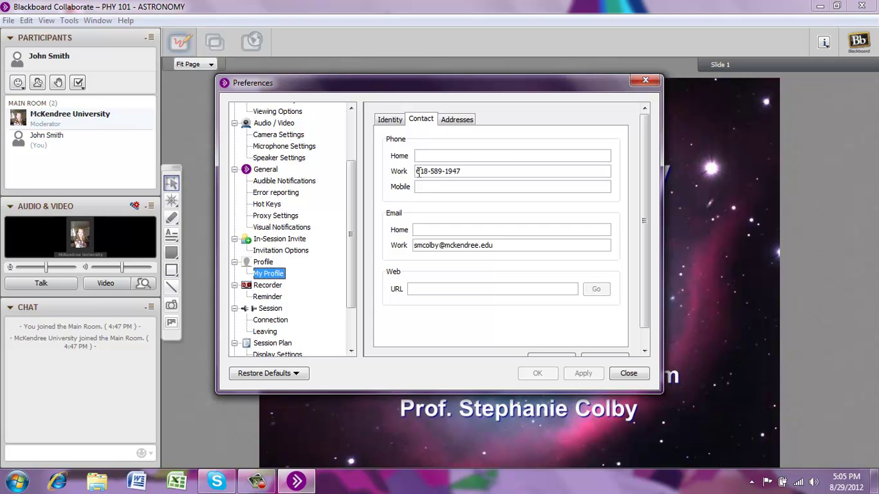
left_click(453, 126)
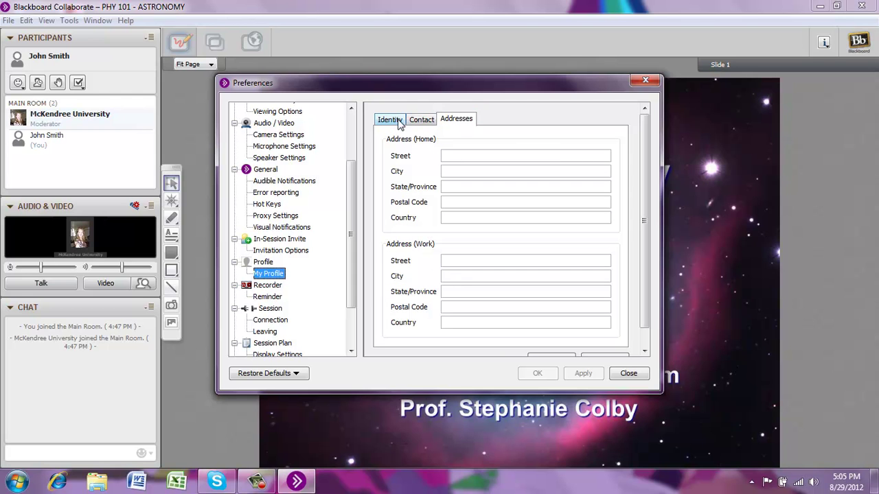
left_click(400, 122)
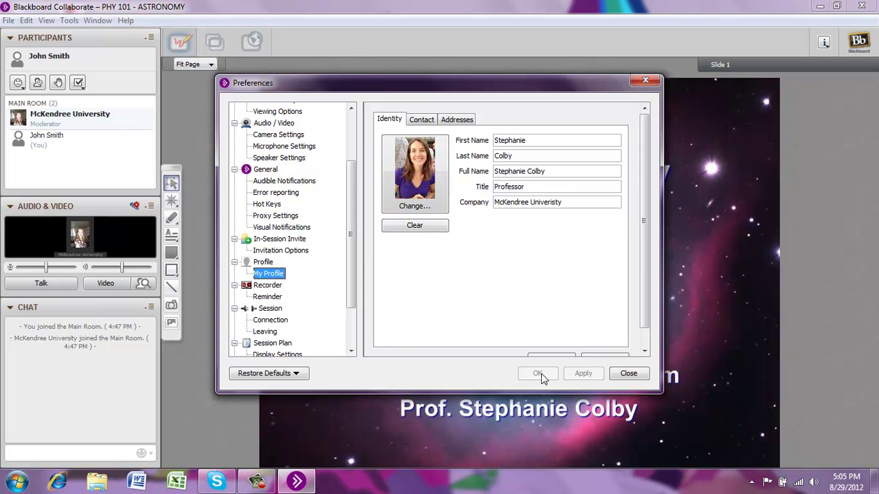
left_click(628, 373)
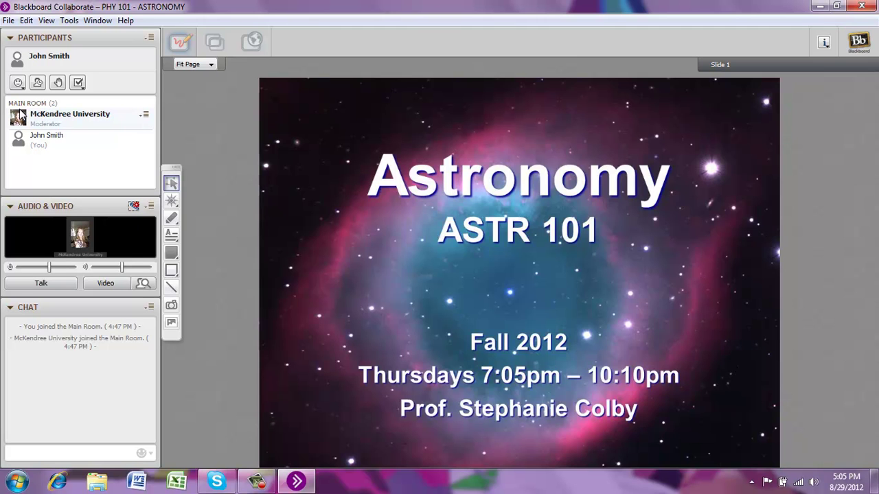
Detach the Participants panel, drag the floating window over the slide and left, then reattach it
mouse_move(23, 115)
left_click(148, 39)
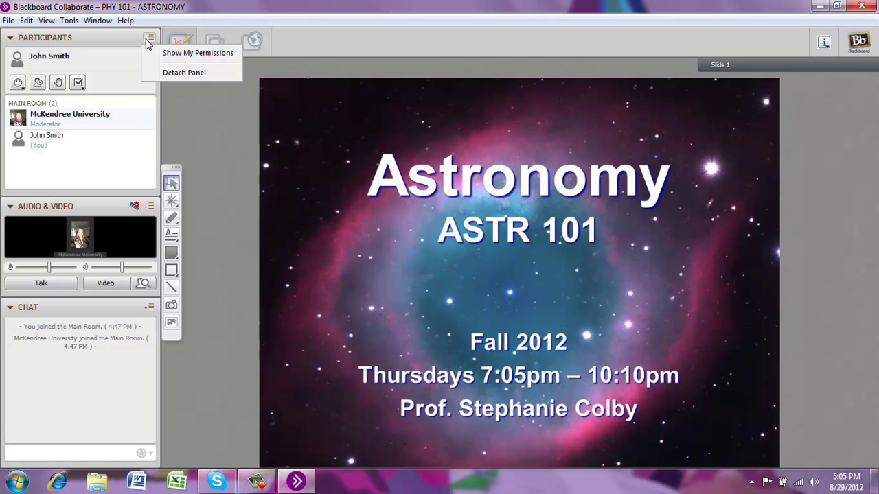
left_click(162, 76)
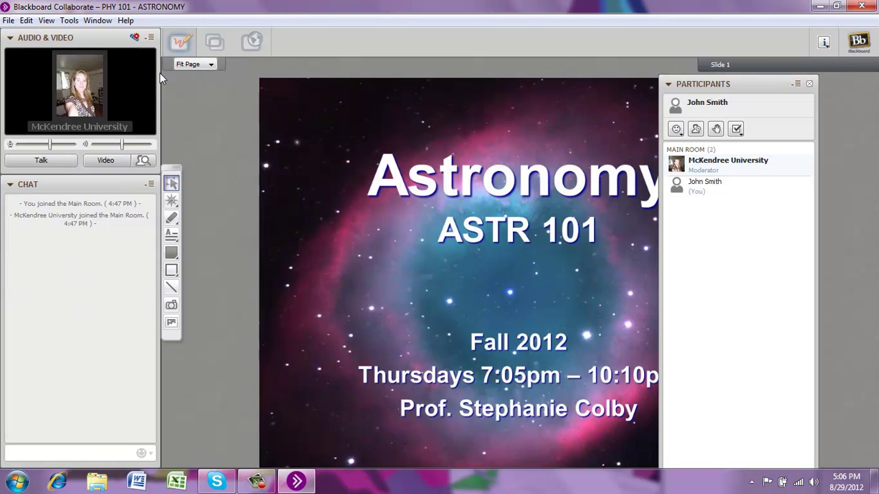
left_click_drag(705, 84, 561, 30)
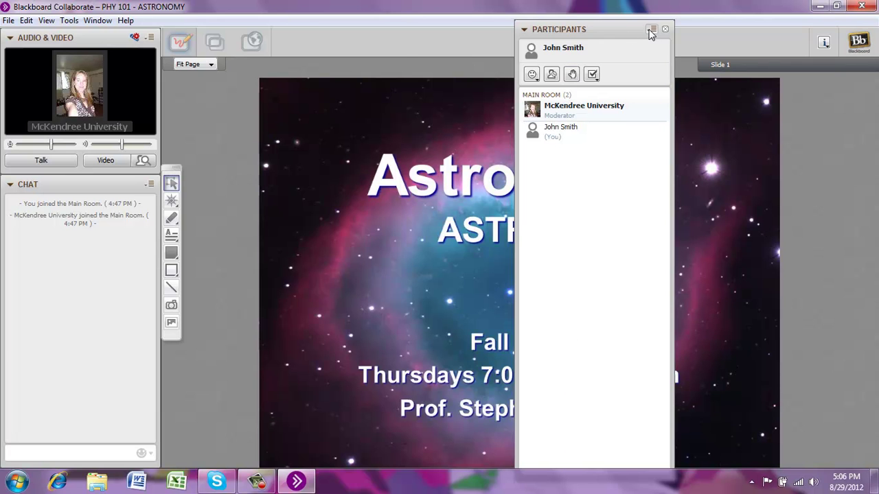
left_click_drag(620, 31, 259, 63)
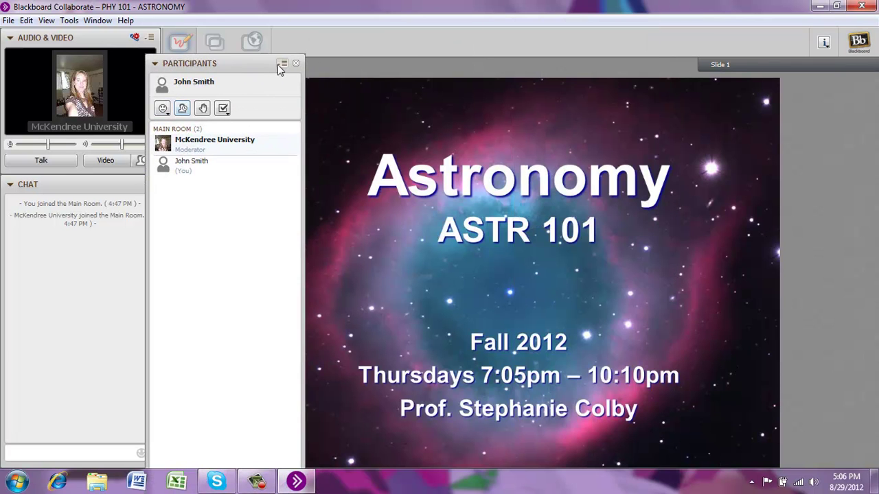
left_click(278, 64)
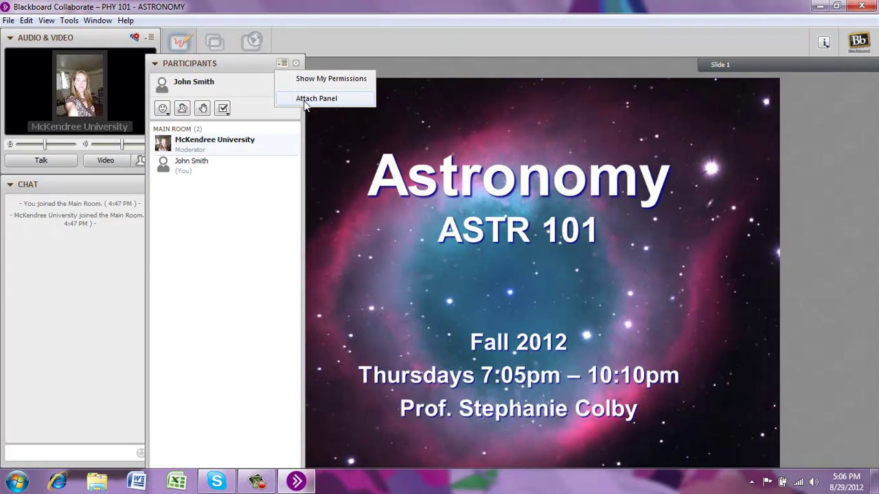
left_click(305, 100)
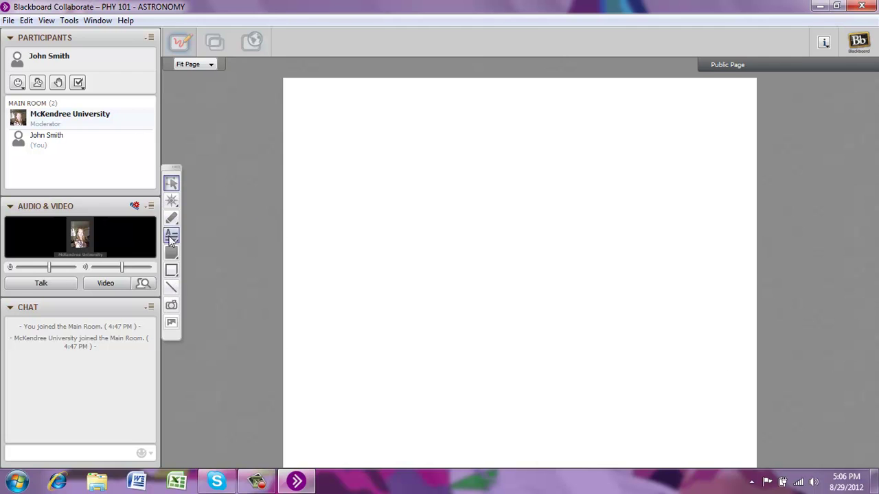
Select the highlighter with red colour, slightly reduced opacity and Stroke 24 width
mouse_move(172, 226)
left_click(189, 221)
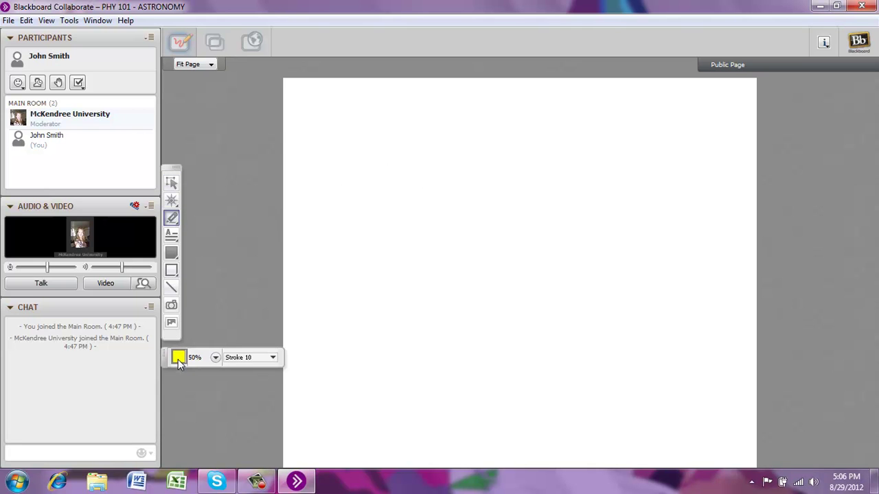
left_click(179, 358)
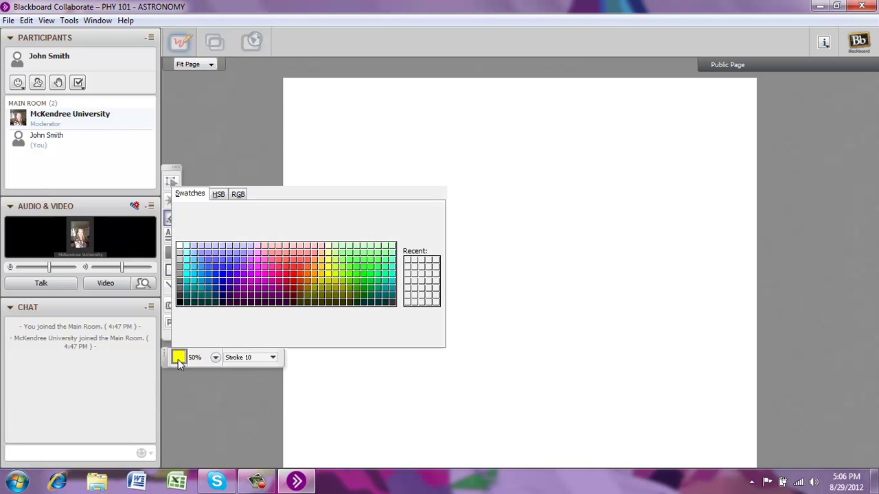
left_click(294, 280)
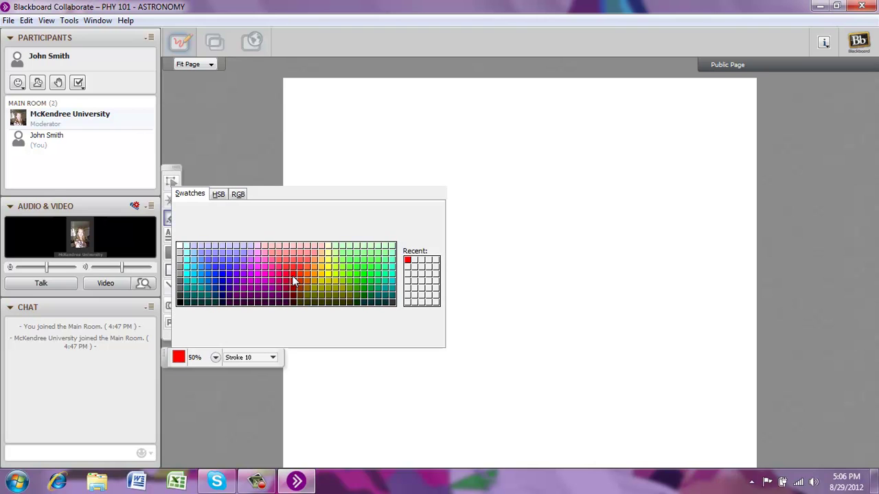
left_click(215, 357)
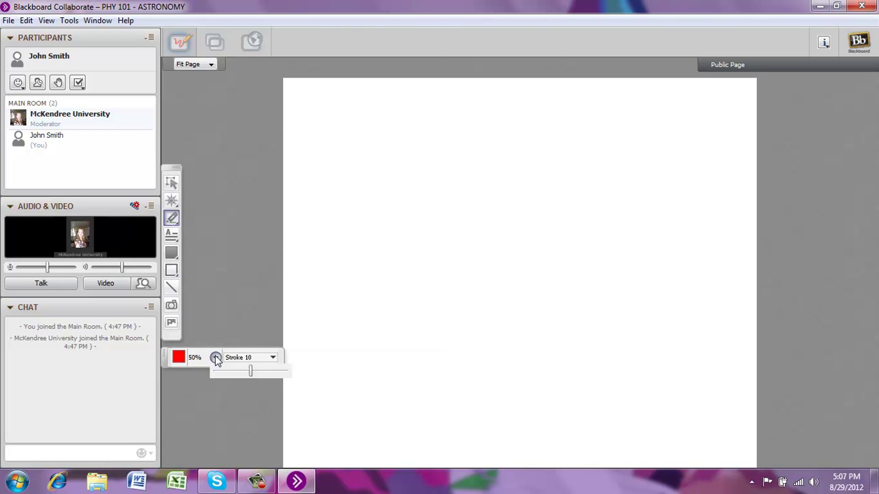
mouse_move(250, 371)
left_mouse_down()
mouse_move(219, 370)
mouse_move(269, 374)
mouse_move(244, 372)
left_mouse_up()
left_click(274, 359)
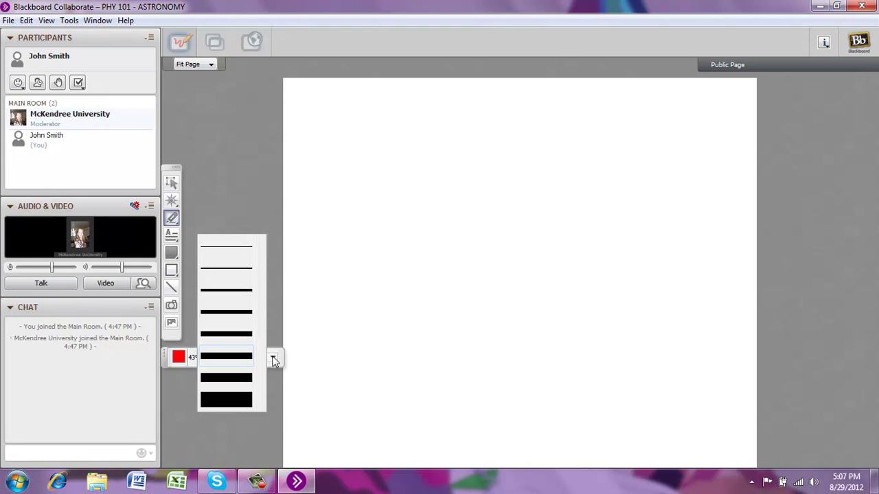
left_click(230, 398)
Draw a large squiggle across the page centre and write 'Hi' freehand above it
mouse_move(460, 232)
left_mouse_down()
mouse_move(434, 198)
mouse_move(454, 265)
mouse_move(534, 308)
mouse_move(602, 223)
left_mouse_up()
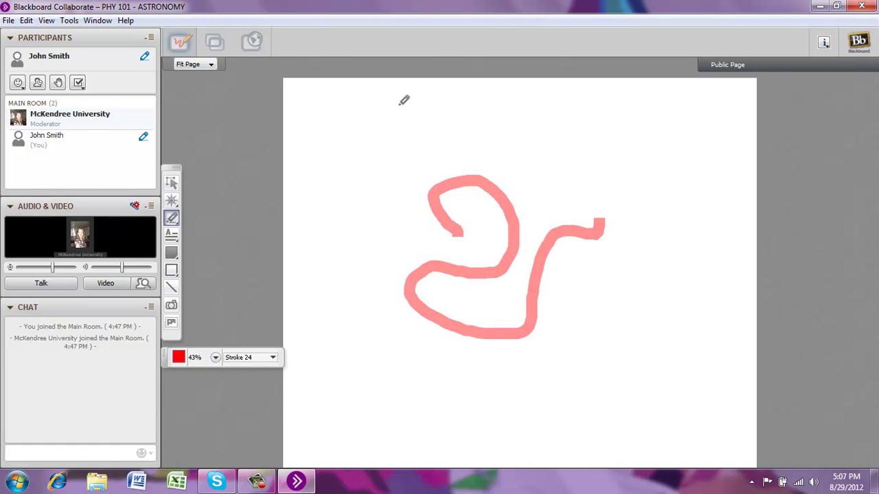
left_click_drag(397, 104, 406, 152)
left_click_drag(430, 100, 447, 142)
mouse_move(398, 126)
left_mouse_down()
mouse_move(477, 120)
mouse_move(492, 147)
left_mouse_up()
mouse_move(491, 98)
left_mouse_down()
mouse_move(479, 92)
mouse_move(494, 97)
left_mouse_up()
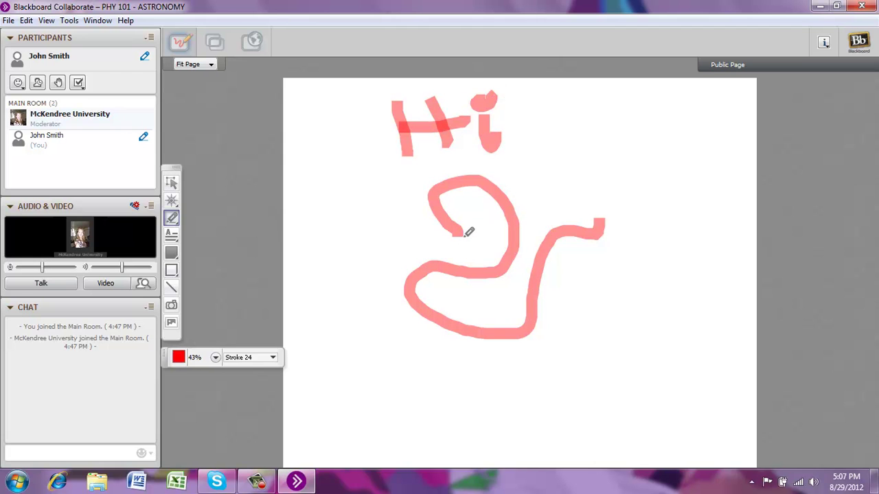